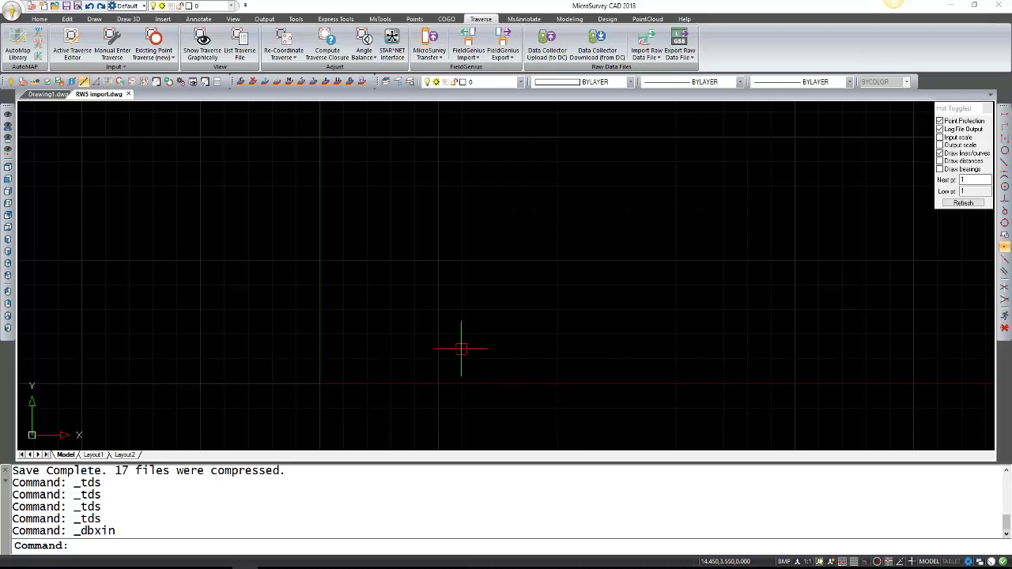
Start a TDS 48/500/Recon Ranger RW5/RAW raw data import
{"action": "middle_click_drag", "start_coordinate": [427, 350], "coordinate": [459, 347]}
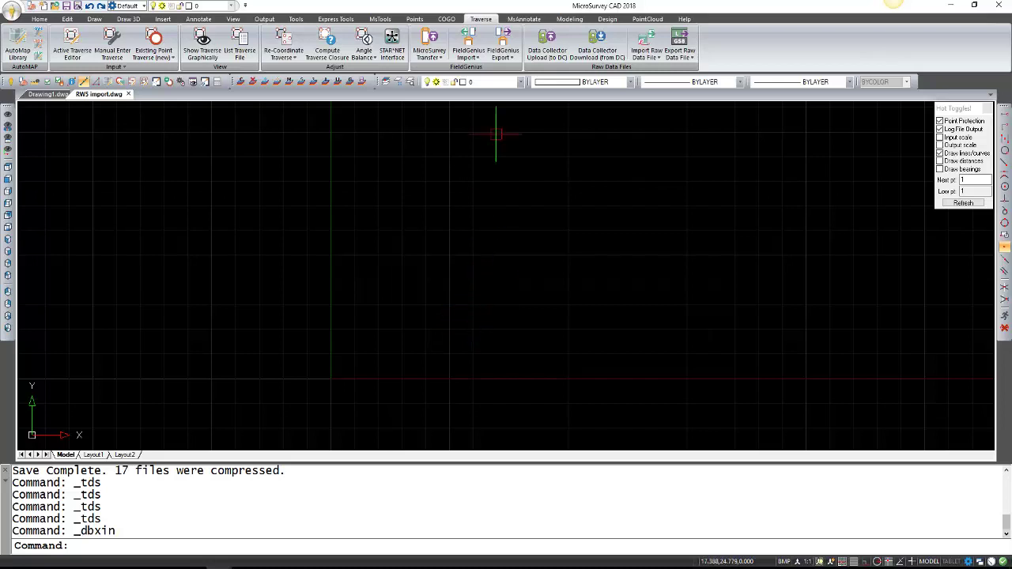
{"action": "left_click", "coordinate": [656, 59]}
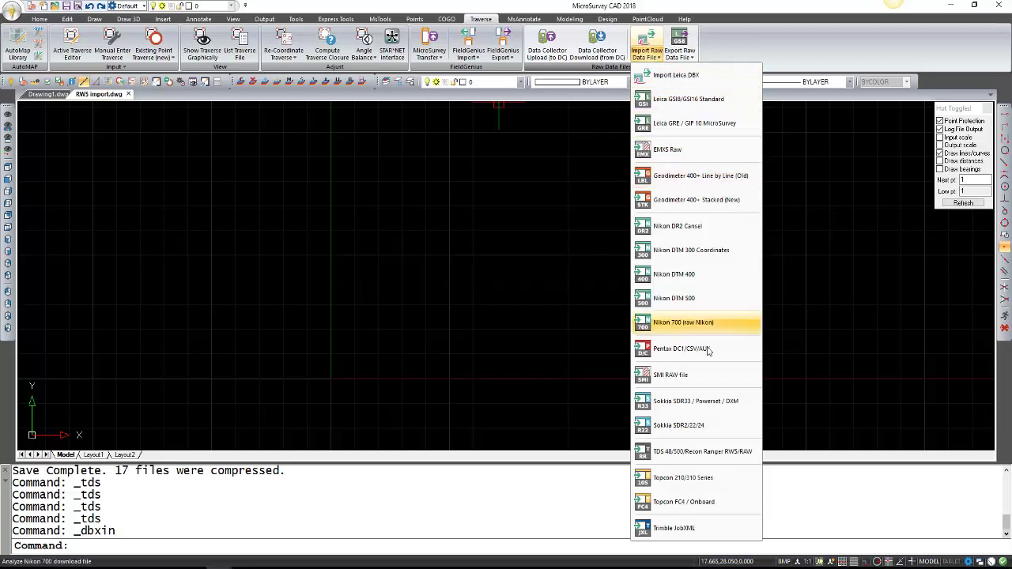
{"action": "left_click", "coordinate": [737, 455]}
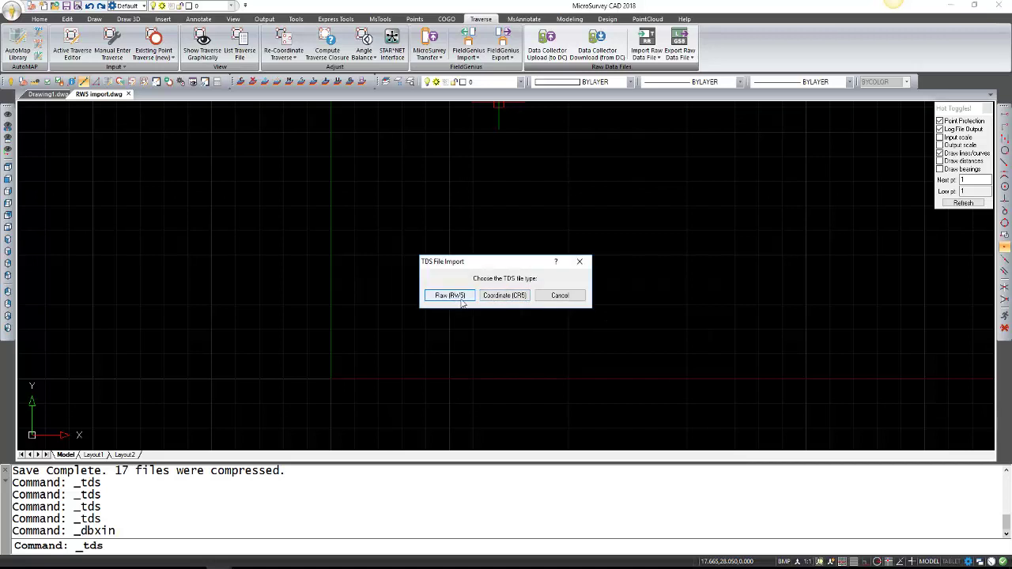
{"action": "left_click", "coordinate": [449, 296]}
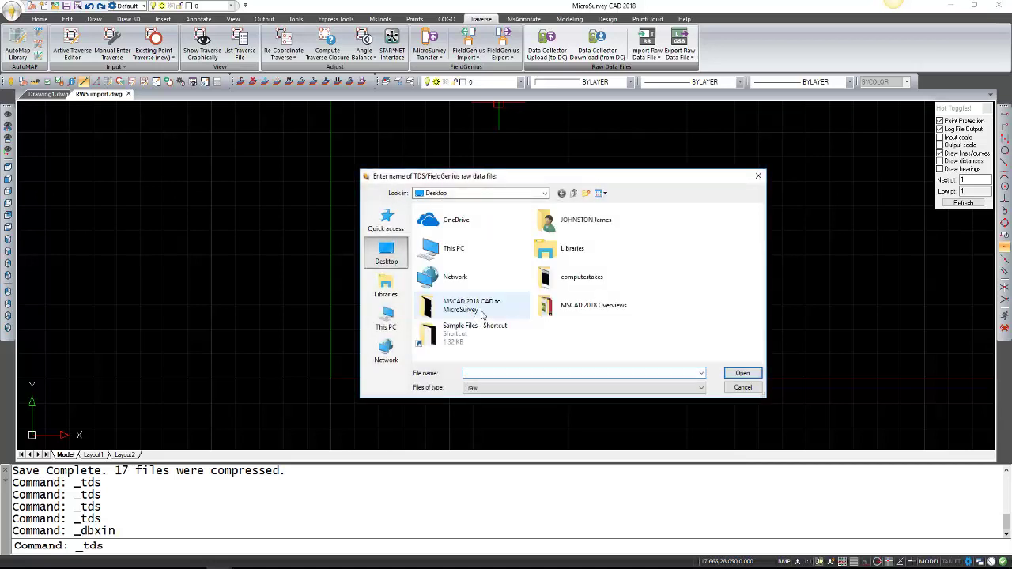
Open lot20.rw5 from the Sample Files folder using the *.rw5 filter
{"action": "double_click", "coordinate": [504, 338]}
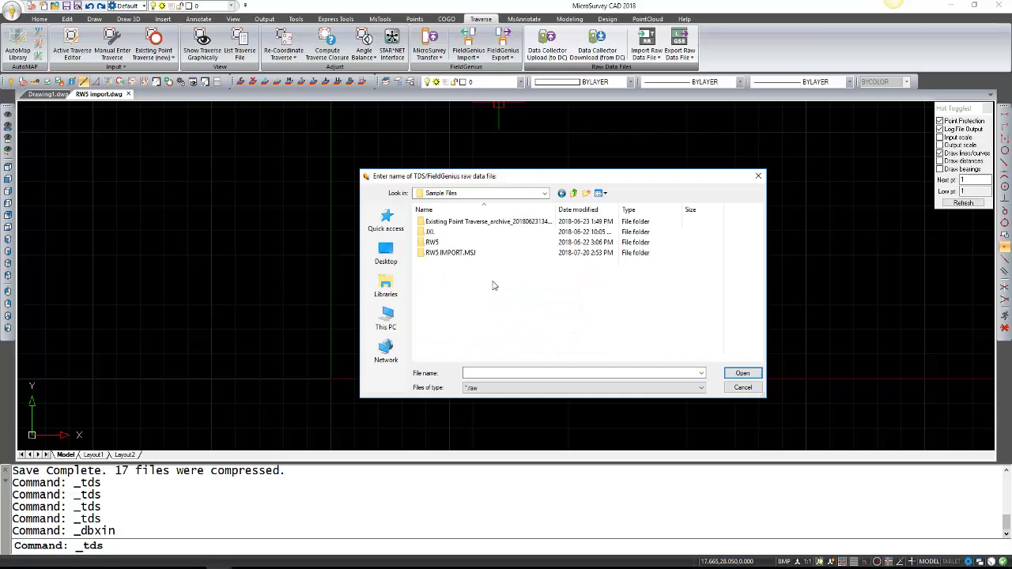
{"action": "left_click", "coordinate": [485, 389]}
{"action": "left_click", "coordinate": [483, 406]}
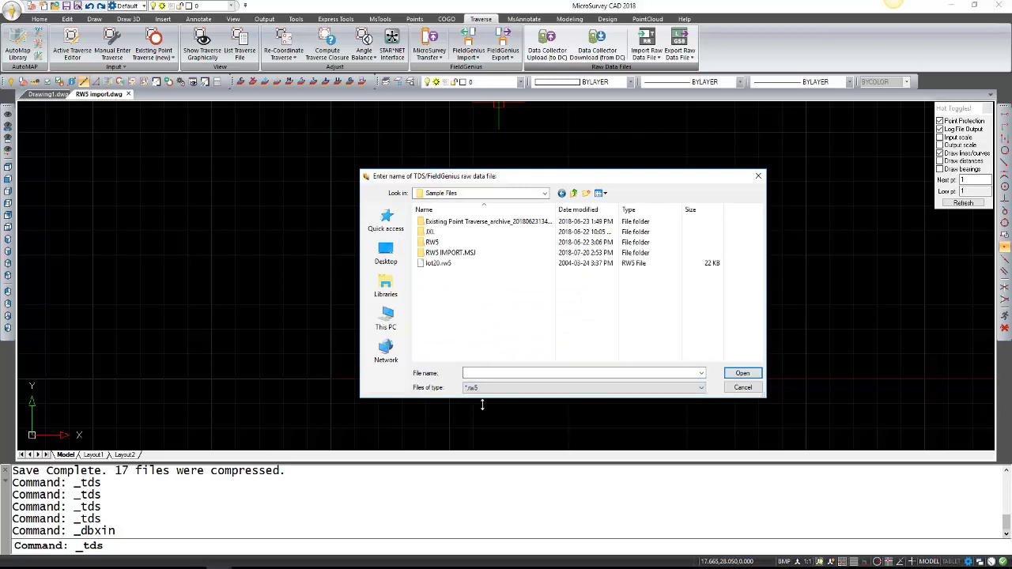
{"action": "left_click", "coordinate": [452, 267]}
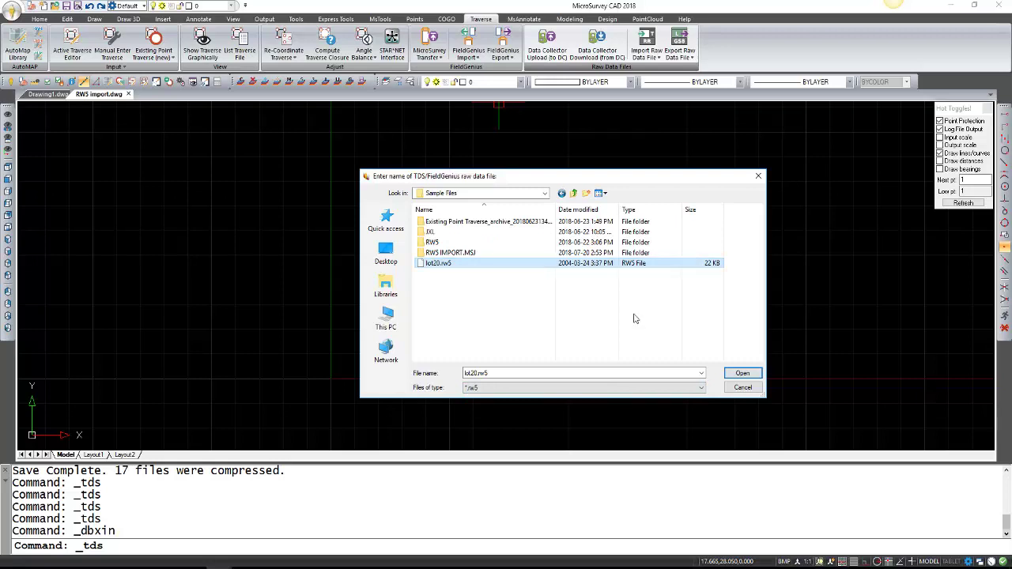
{"action": "left_click", "coordinate": [746, 377]}
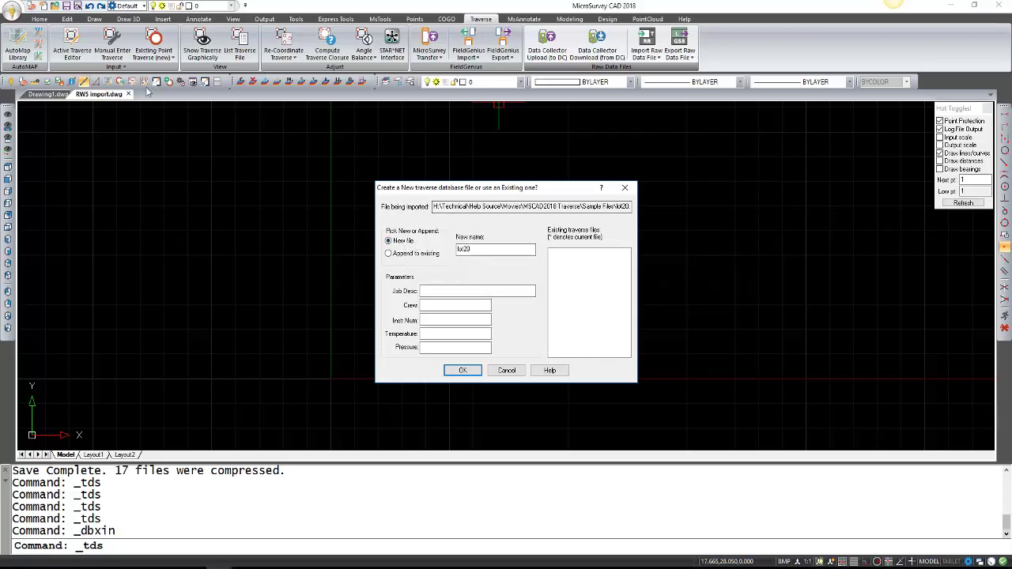
Accept lot20 as the name of the new traverse database file
{"action": "left_click", "coordinate": [482, 253]}
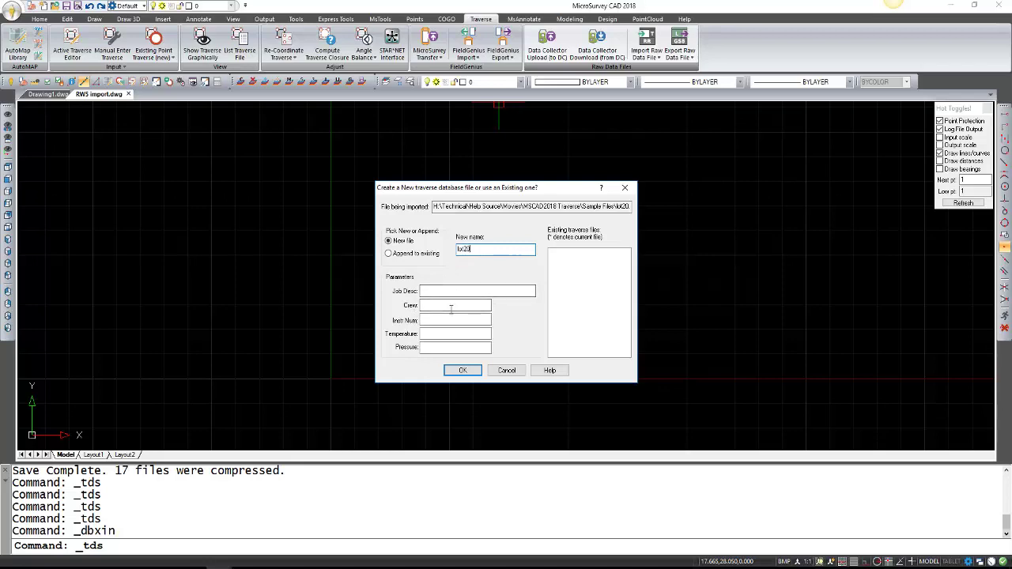
{"action": "left_click", "coordinate": [459, 372]}
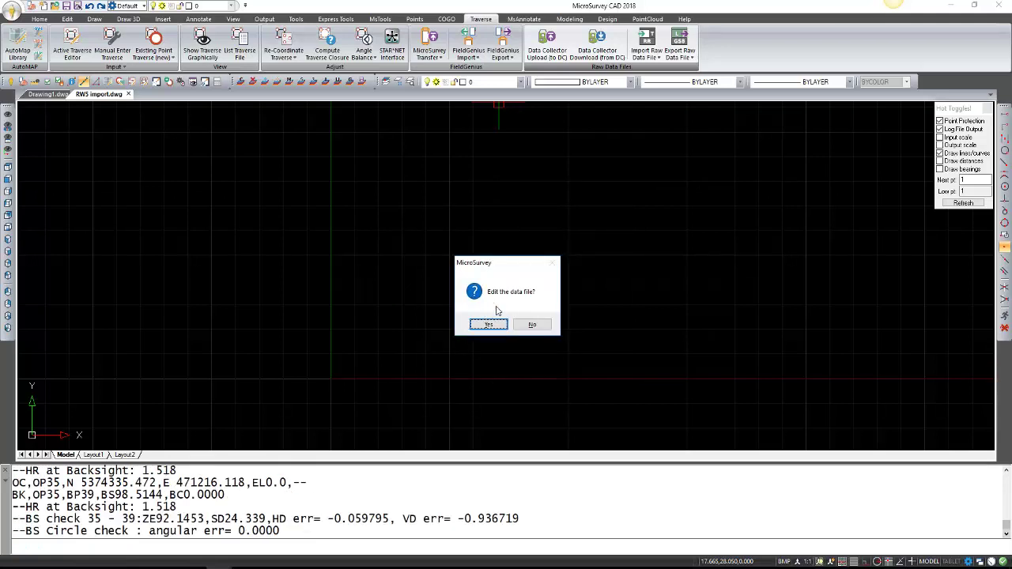
Edit the LOT20 data in a maximized Traverse Editor, scroll its records, then restore it
{"action": "left_click", "coordinate": [498, 328]}
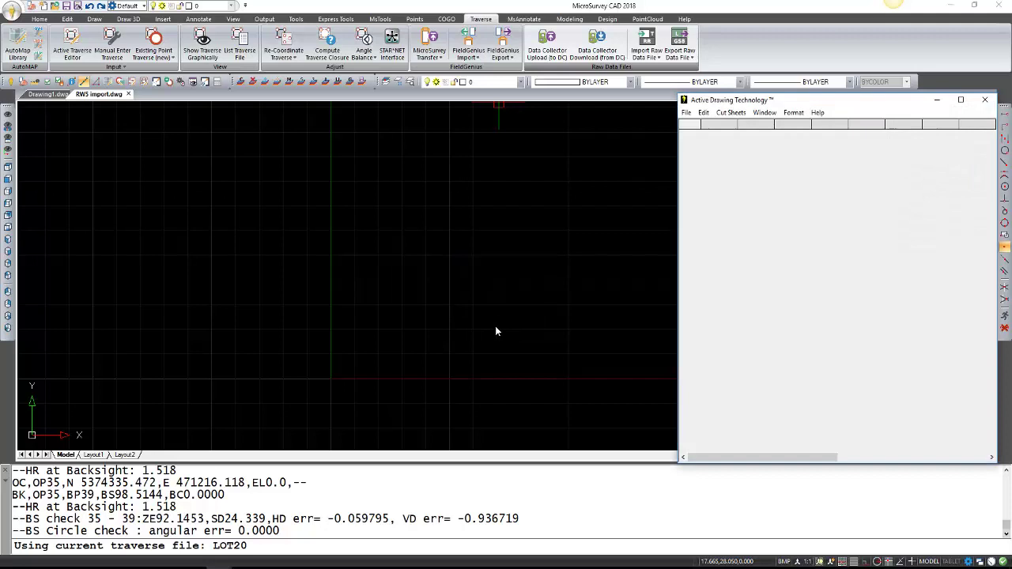
{"action": "left_click", "coordinate": [960, 99]}
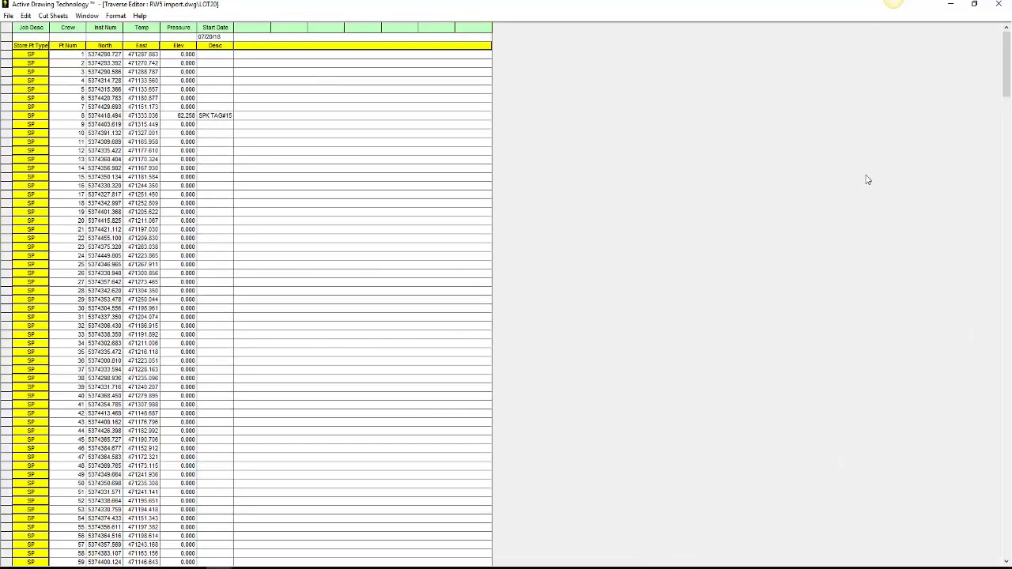
{"action": "left_click_drag", "start_coordinate": [1002, 67], "coordinate": [959, 522]}
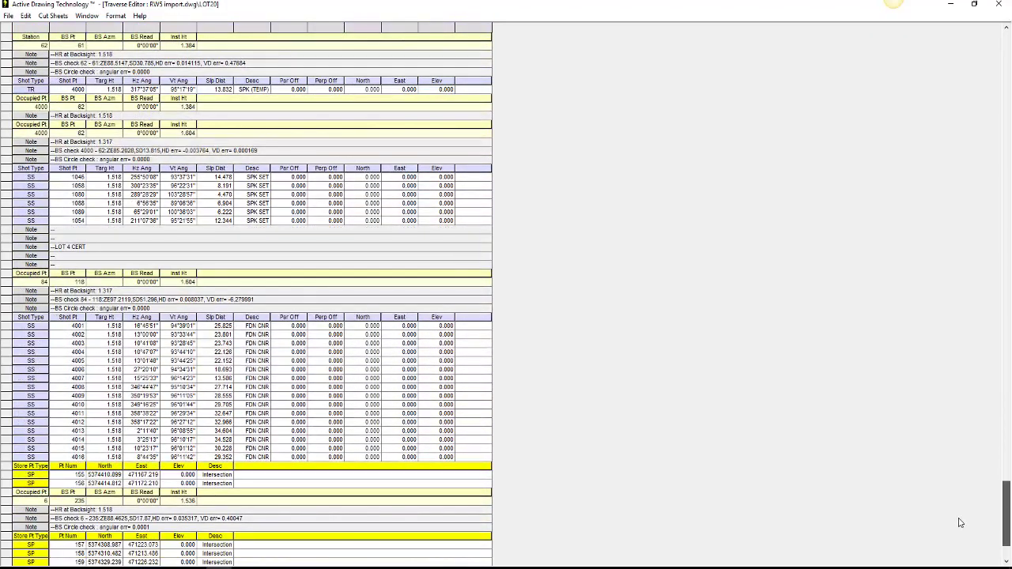
{"action": "left_click", "coordinate": [973, 4]}
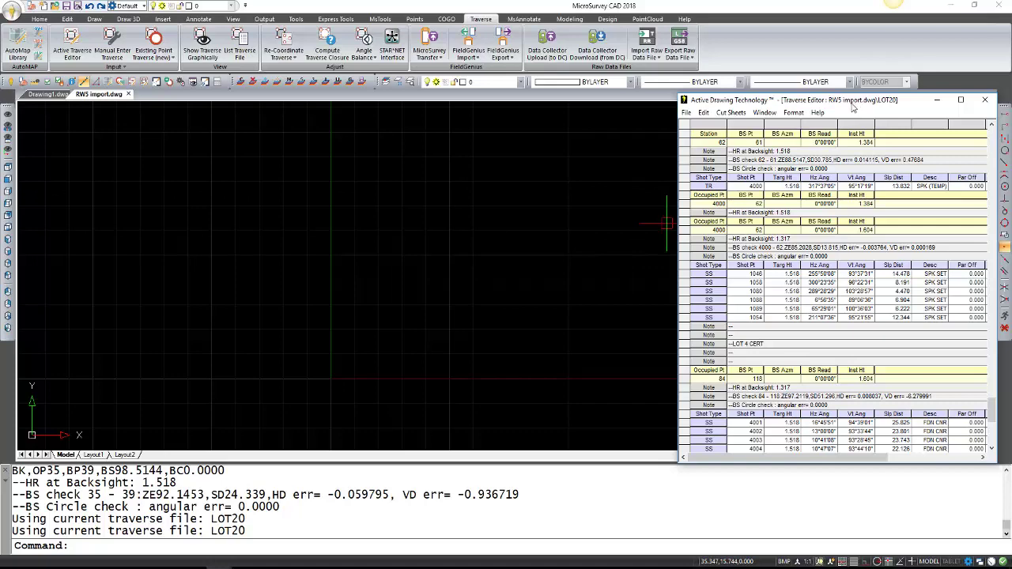
Re-coordinate the LOT20 traverse, with report tolerances of 0.05 distance and 0.01 angle
{"action": "left_click_drag", "start_coordinate": [852, 107], "coordinate": [765, 107]}
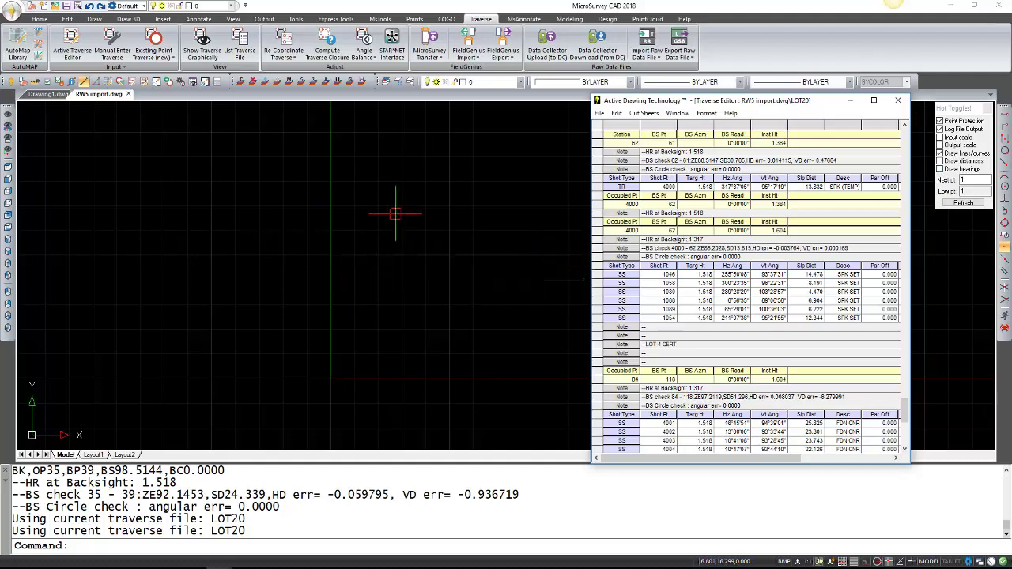
{"action": "left_click", "coordinate": [615, 114]}
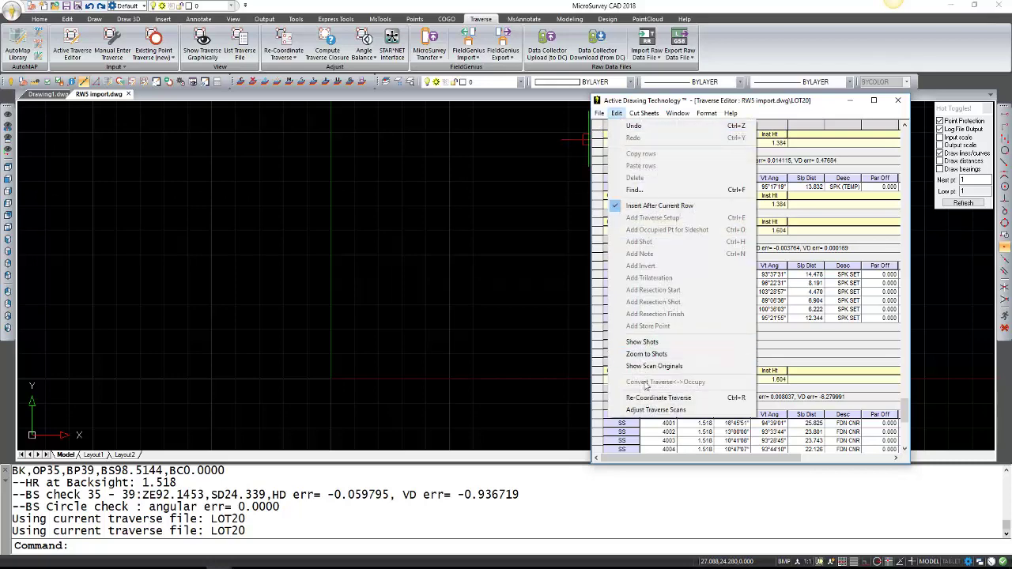
{"action": "left_click", "coordinate": [641, 399]}
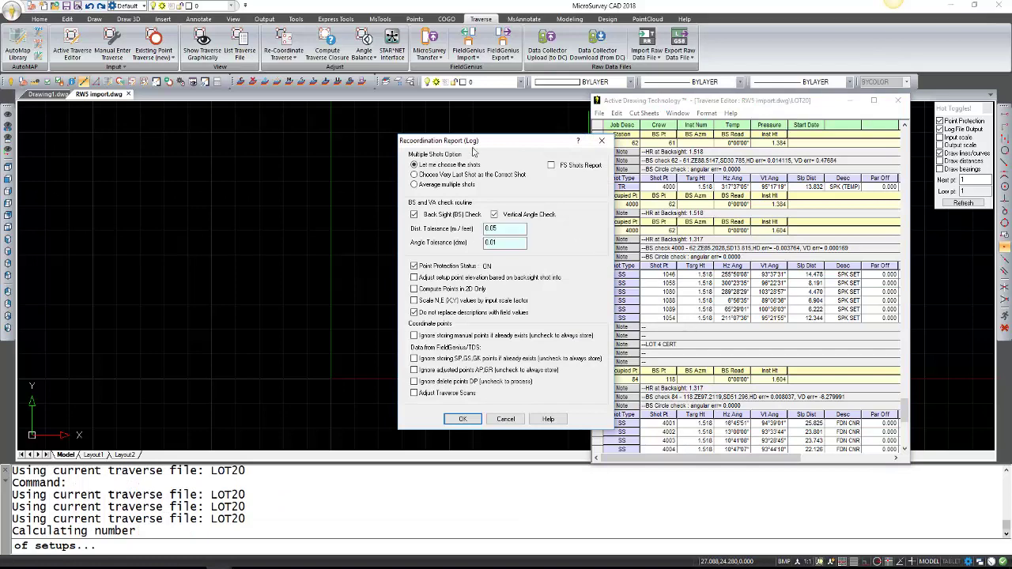
{"action": "left_click_drag", "start_coordinate": [478, 142], "coordinate": [481, 141]}
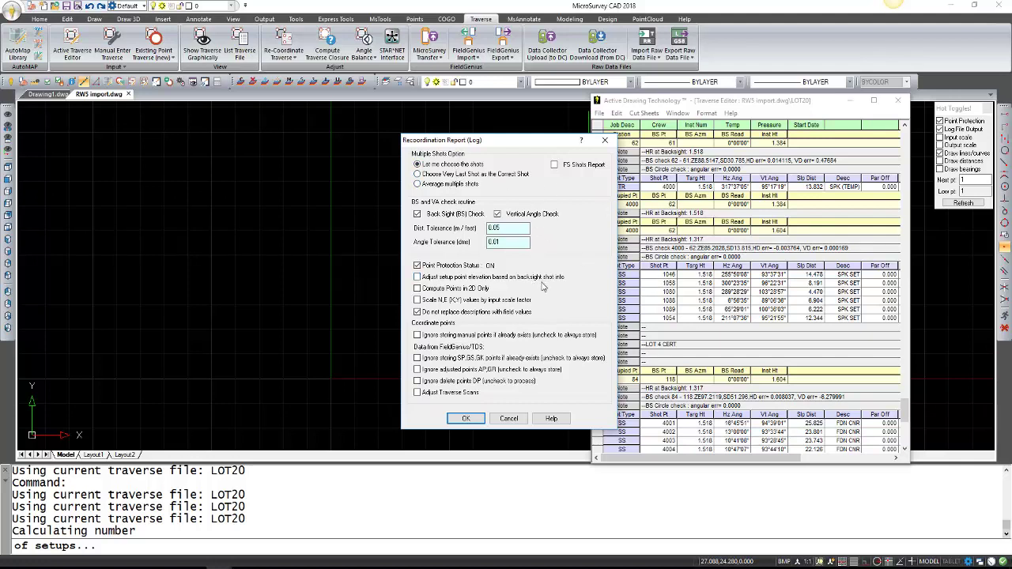
Run the re-coordination and close the Traverse Editor
{"action": "left_click", "coordinate": [463, 418]}
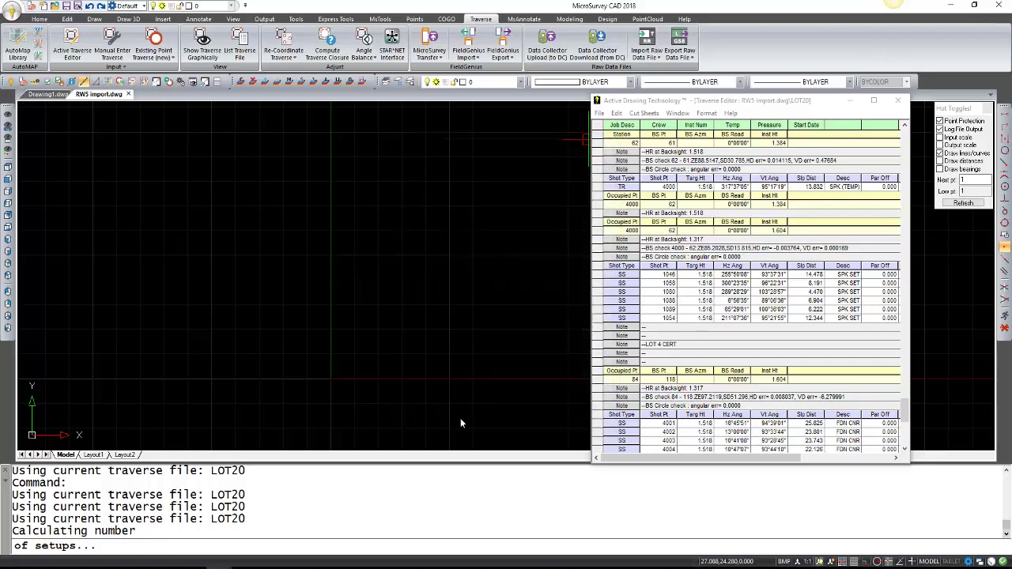
{"action": "left_click", "coordinate": [895, 103]}
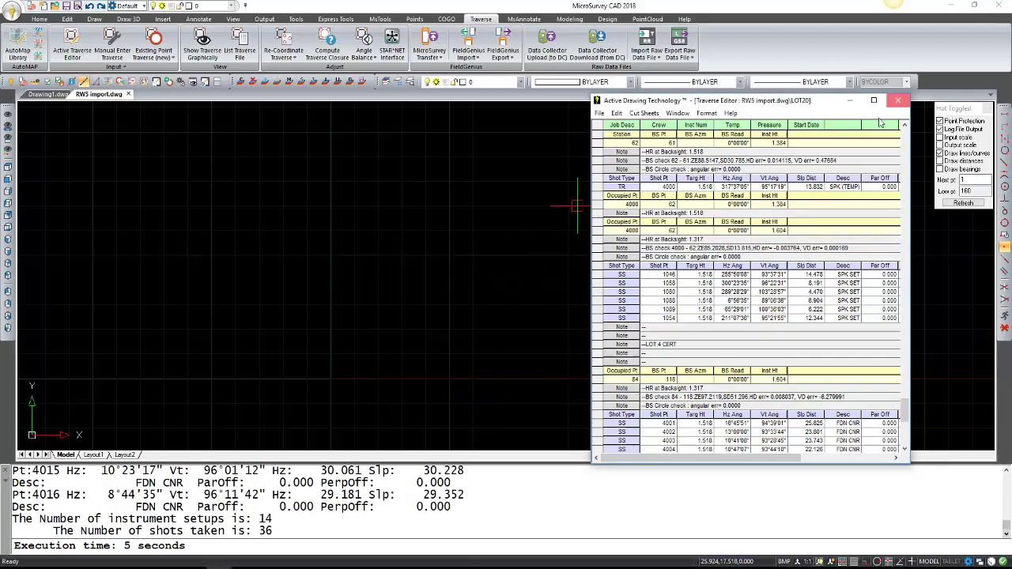
{"action": "left_click", "coordinate": [896, 101]}
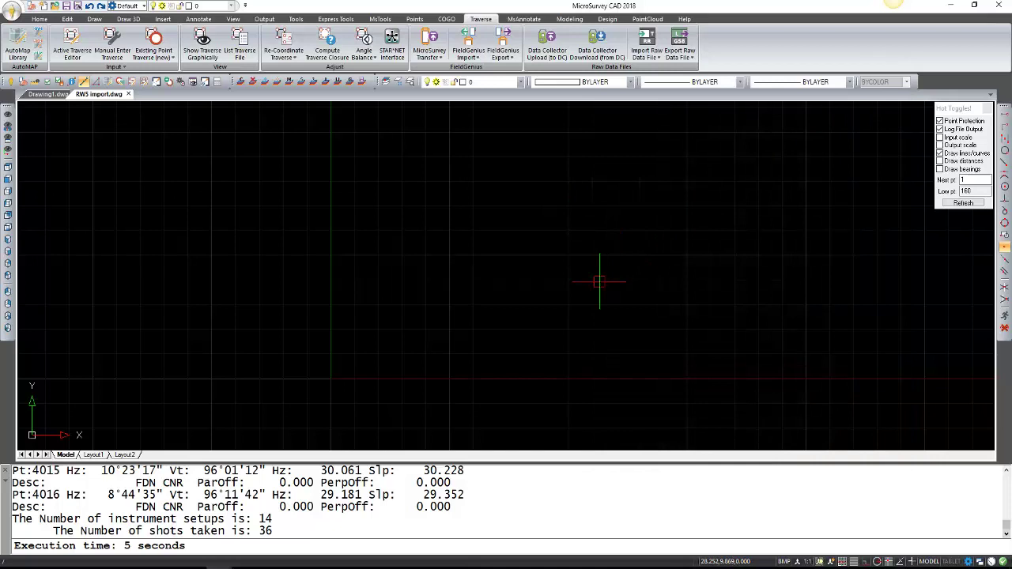
Zoom to extents (Z, E) to fit all survey points, then turn off point-number labels
{"action": "key", "text": "Escape"}
{"action": "type", "text": "z"}
{"action": "key", "text": "Return"}
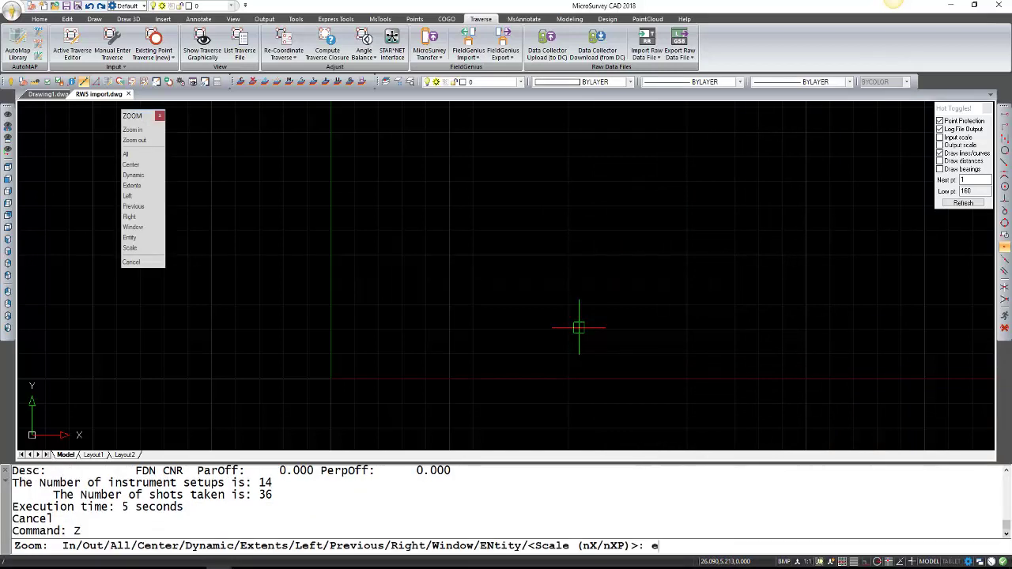
{"action": "type", "text": "e"}
{"action": "key", "text": "Return"}
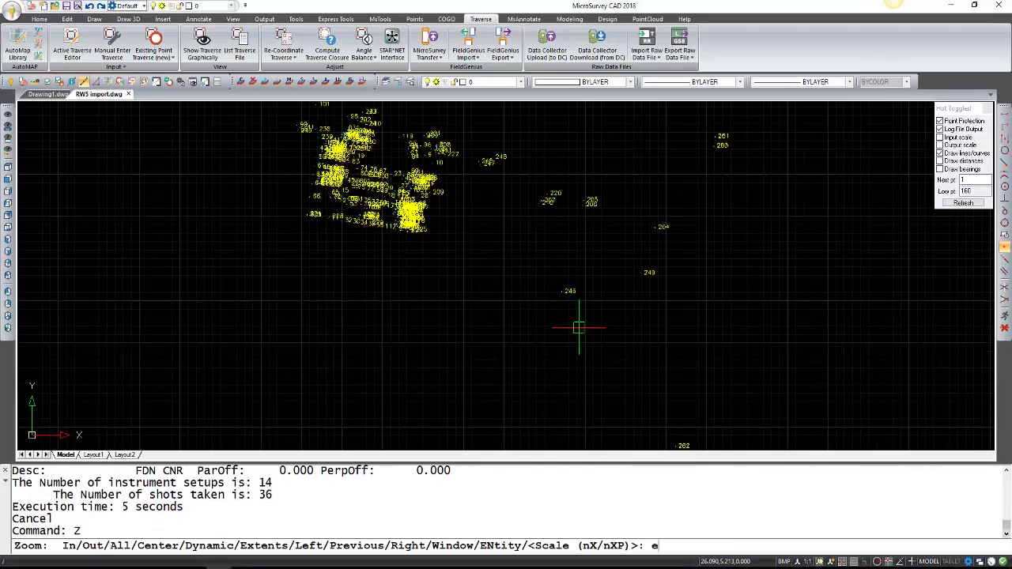
{"action": "key", "text": "Return"}
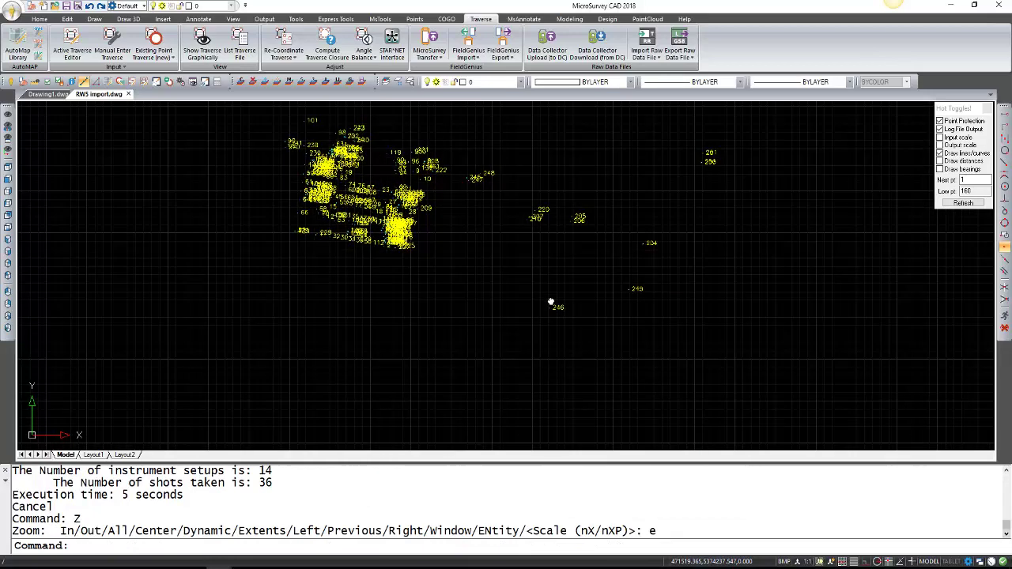
{"action": "left_click", "coordinate": [415, 19]}
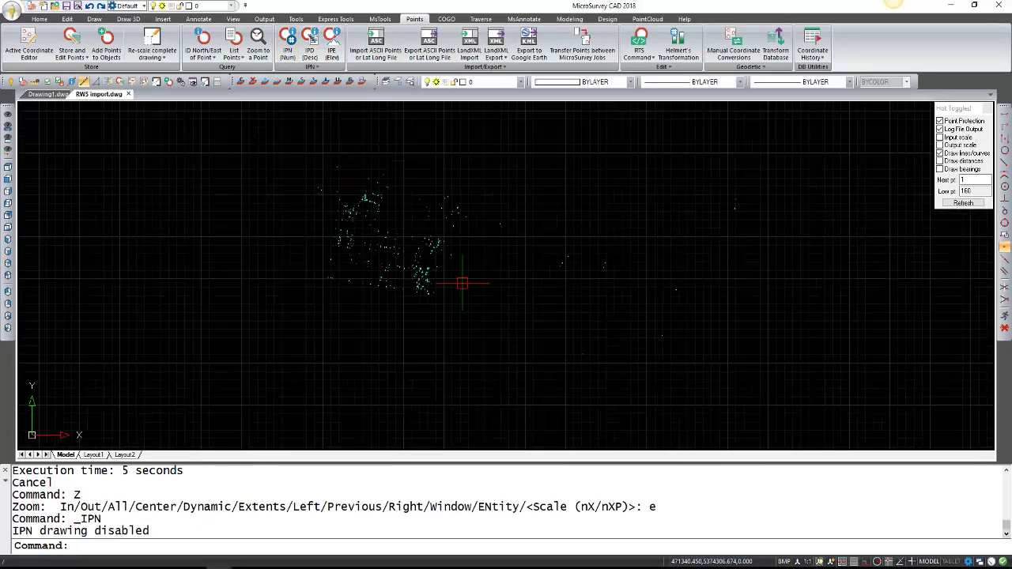
Preview the LOT20 traverse setups and shots as temporary graphics over the points
{"action": "scroll", "coordinate": [371, 269], "scroll_direction": "up", "scroll_amount": 5}
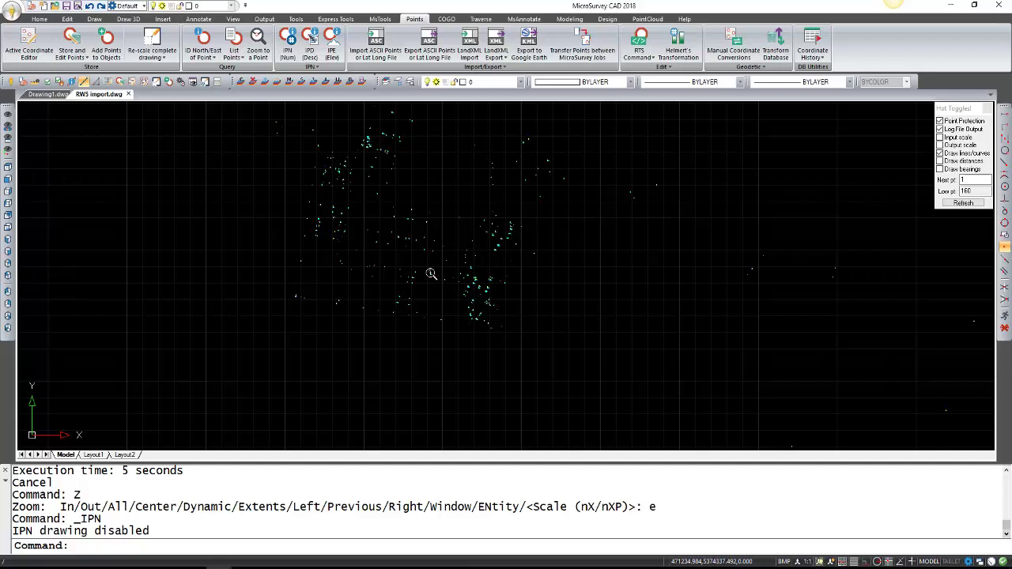
{"action": "scroll", "coordinate": [430, 273], "scroll_direction": "down", "scroll_amount": 3}
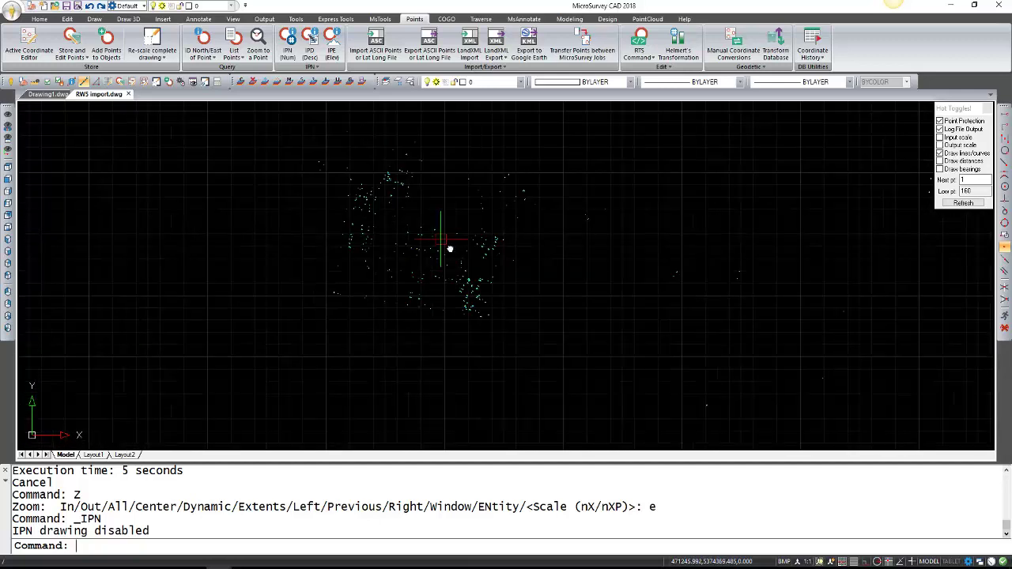
{"action": "left_click", "coordinate": [480, 19]}
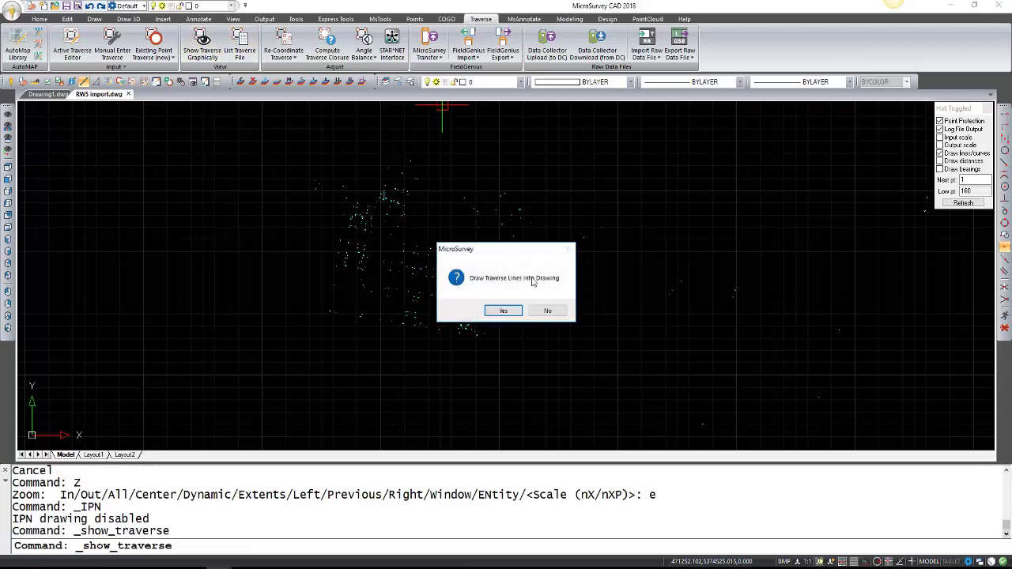
{"action": "left_click", "coordinate": [547, 309]}
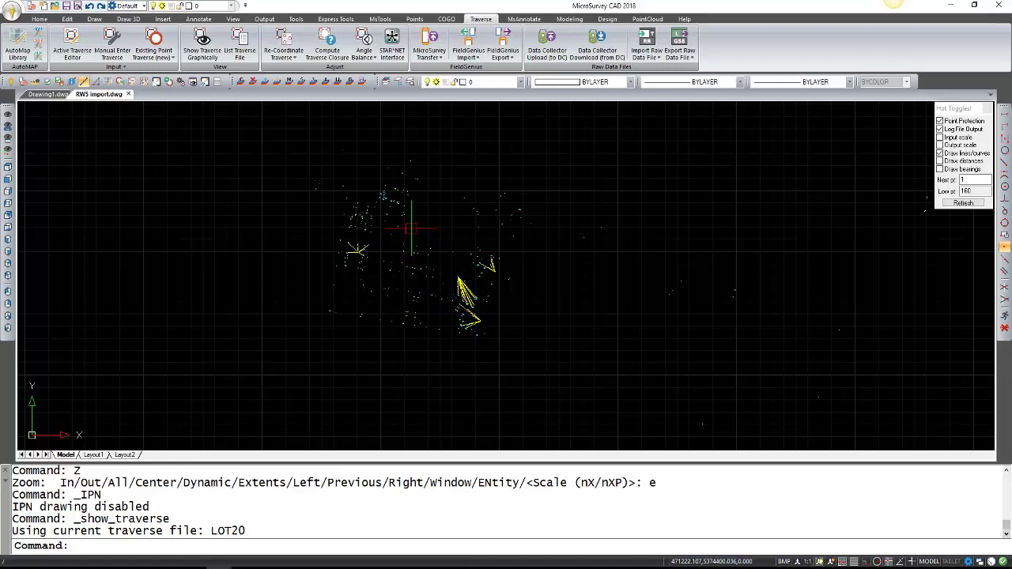
Make Traverse the current layer and draw the traverse plus side shots as red lines
{"action": "middle_click_drag", "start_coordinate": [427, 245], "coordinate": [439, 256]}
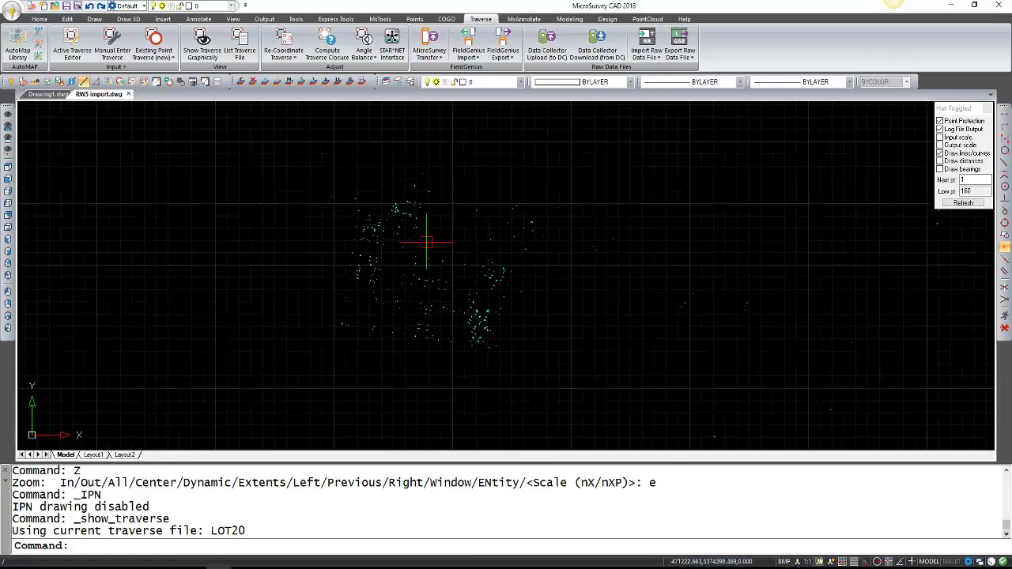
{"action": "left_click", "coordinate": [521, 82]}
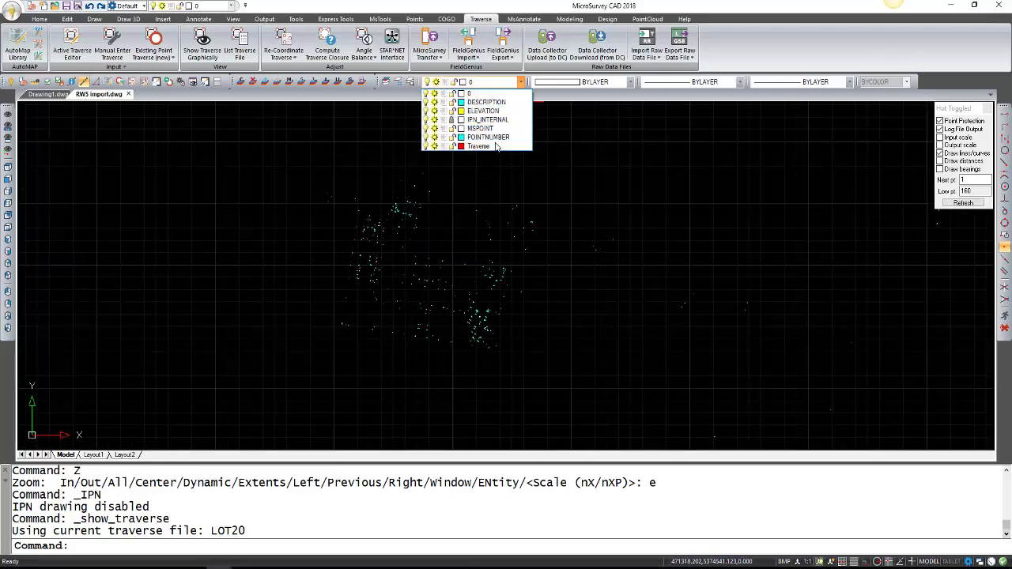
{"action": "left_click", "coordinate": [479, 147]}
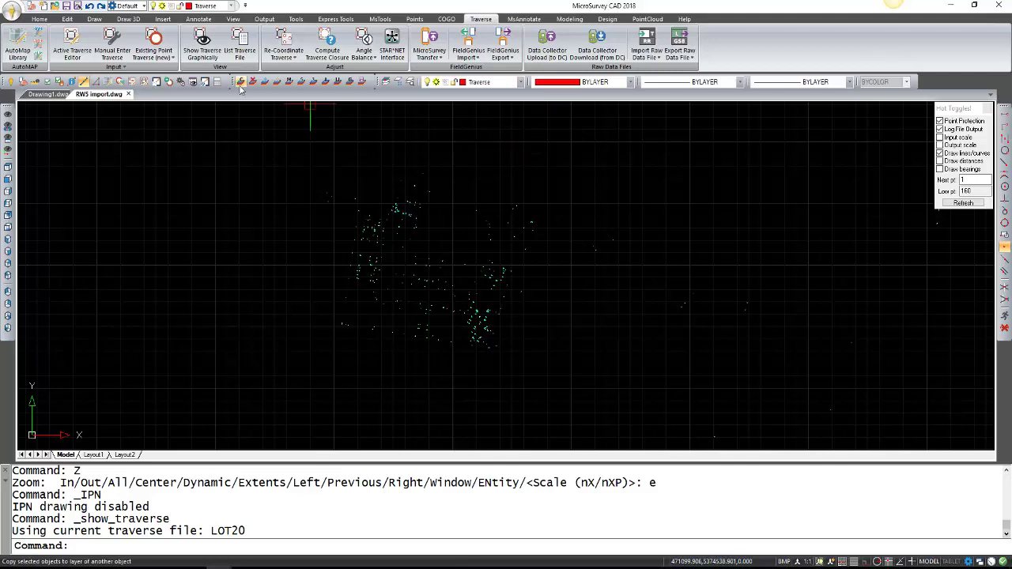
{"action": "left_click", "coordinate": [199, 51]}
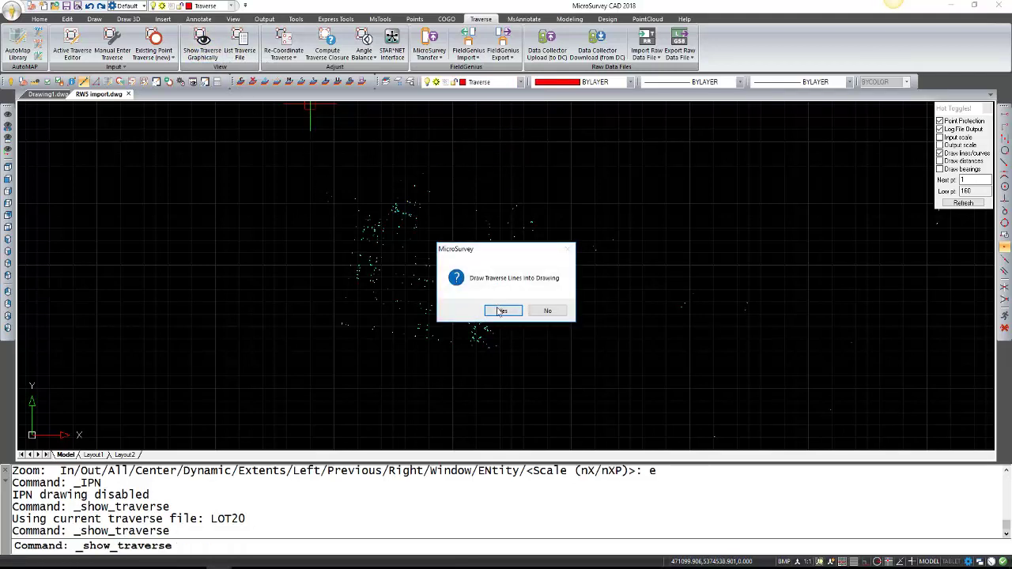
{"action": "left_click", "coordinate": [501, 310]}
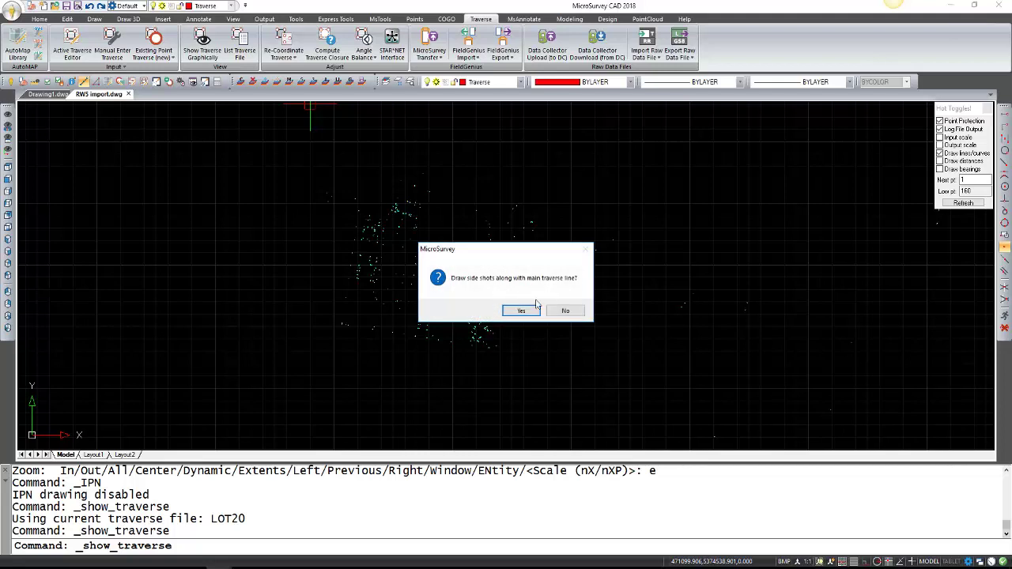
{"action": "left_click", "coordinate": [521, 311]}
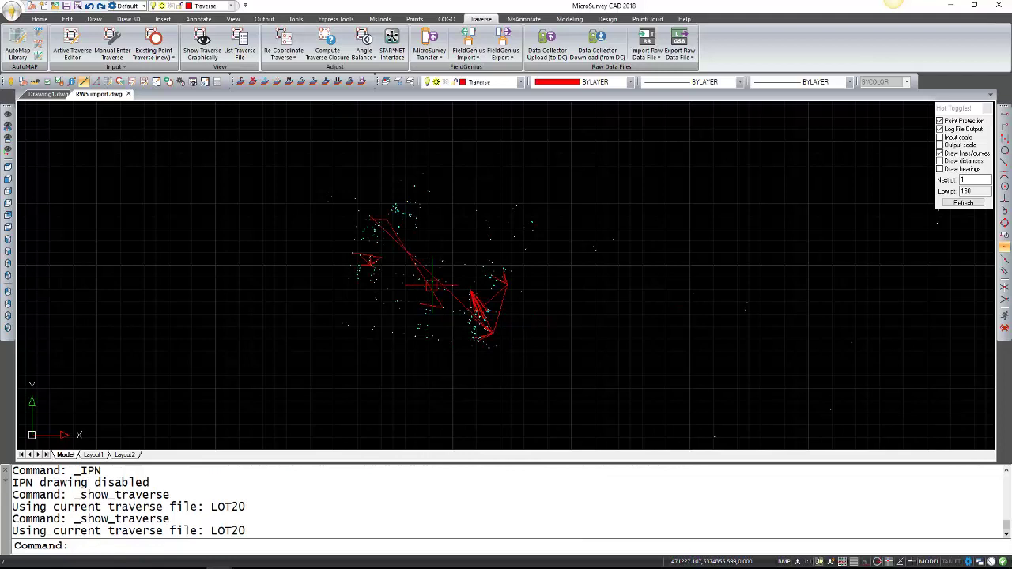
{"action": "scroll", "coordinate": [435, 294], "scroll_direction": "up", "scroll_amount": 2}
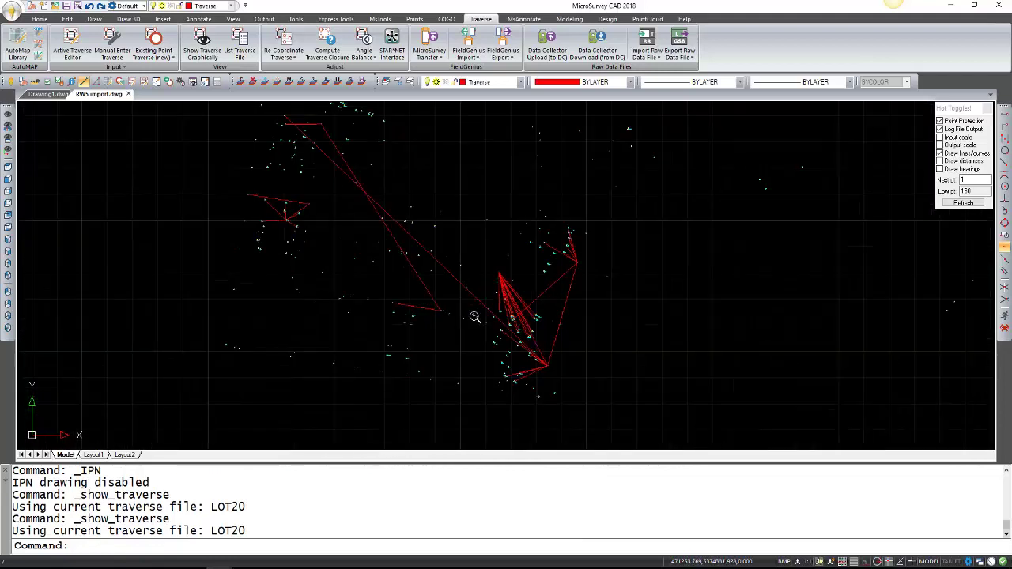
{"action": "middle_click_drag", "start_coordinate": [495, 306], "coordinate": [518, 326]}
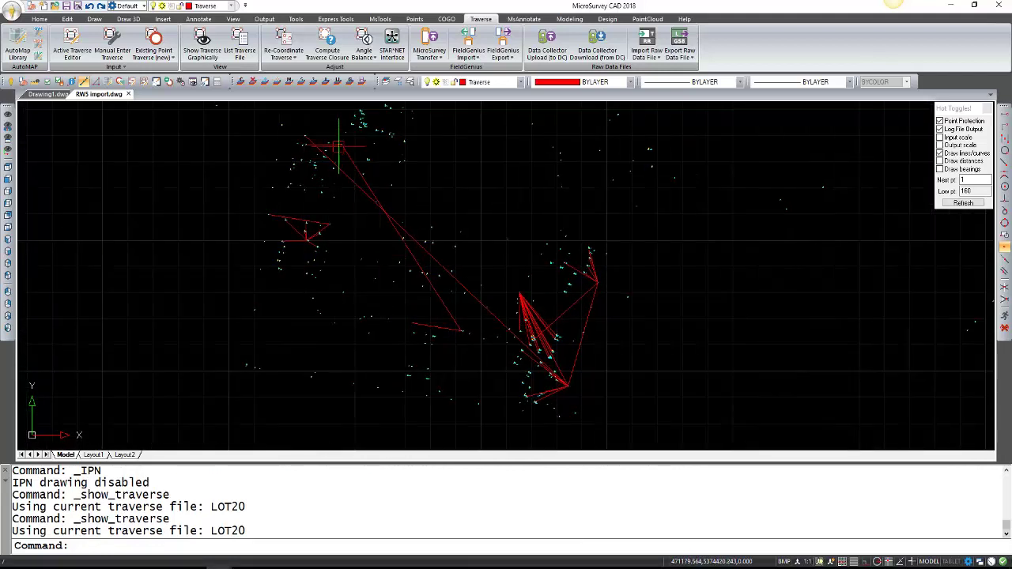
{"action": "scroll", "coordinate": [575, 341], "scroll_direction": "down", "scroll_amount": 3}
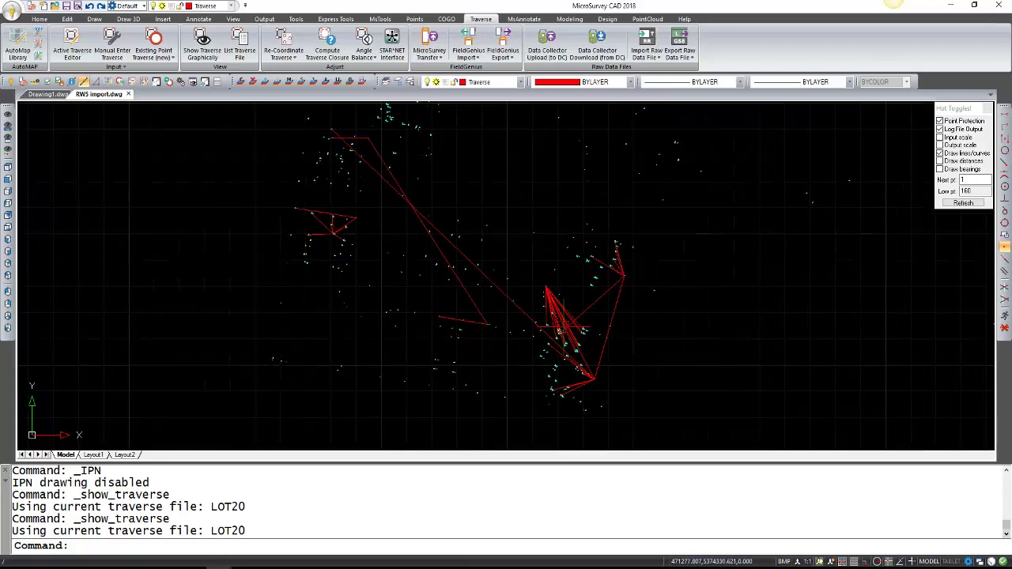
{"action": "scroll", "coordinate": [575, 341], "scroll_direction": "down", "scroll_amount": 2}
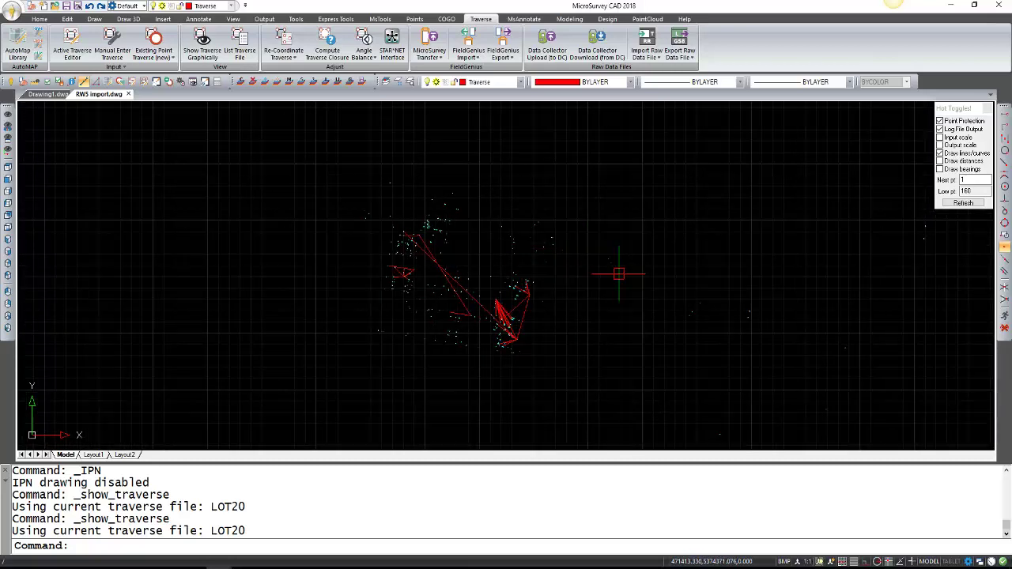
{"action": "middle_click_drag", "start_coordinate": [614, 284], "coordinate": [585, 231]}
{"action": "middle_click_drag", "start_coordinate": [532, 259], "coordinate": [564, 293]}
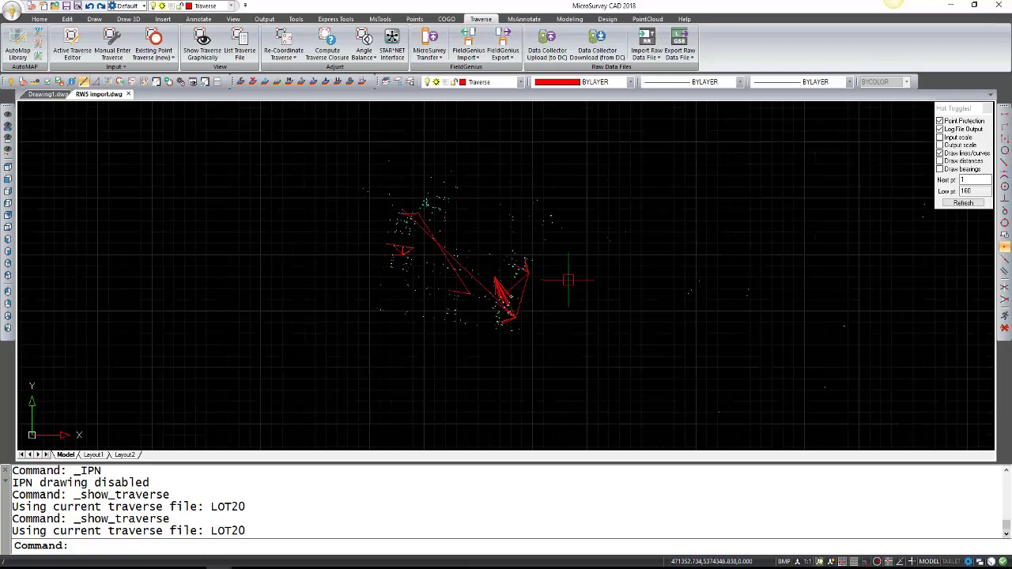
{"action": "scroll", "coordinate": [562, 282], "scroll_direction": "down", "scroll_amount": 2}
{"action": "middle_click_drag", "start_coordinate": [576, 295], "coordinate": [504, 298]}
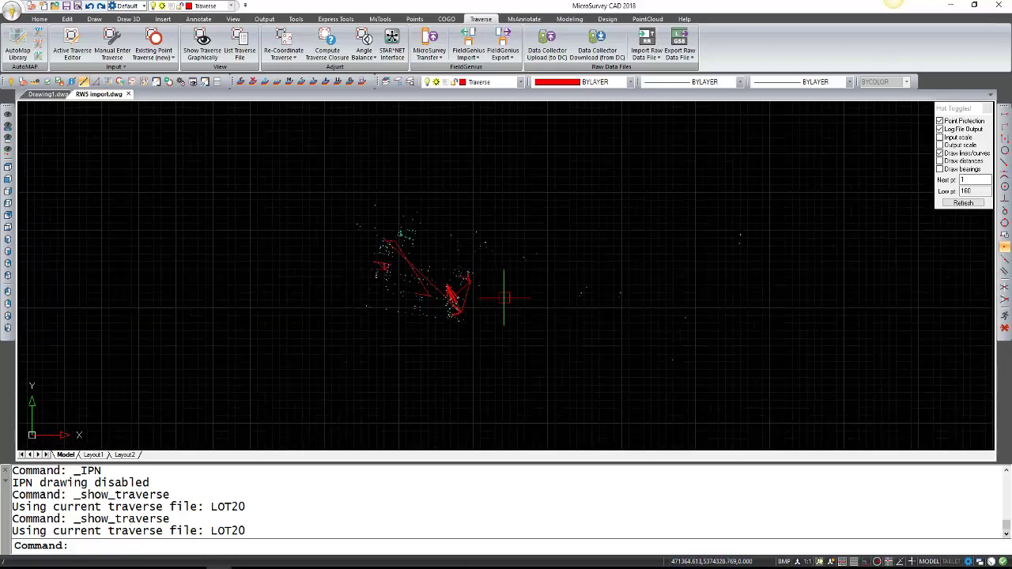